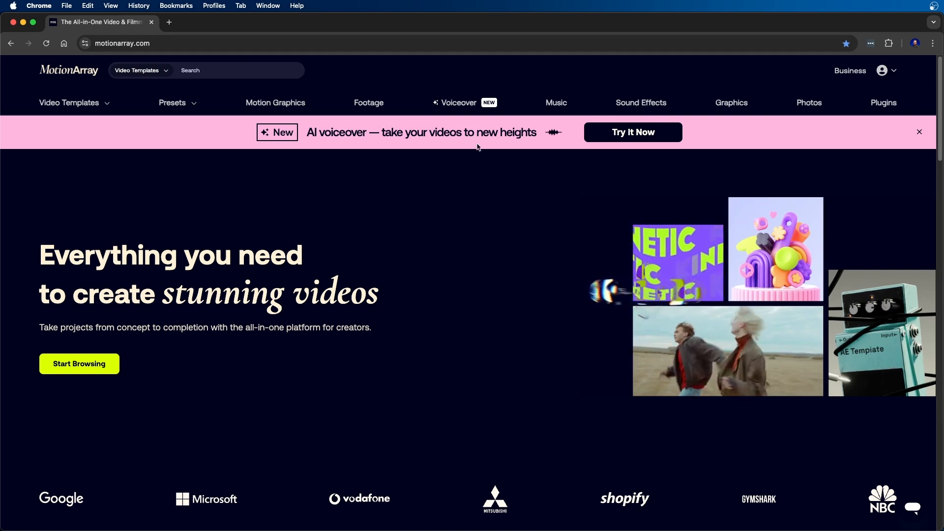
Step: Open the AI voiceover generator and filter its voice catalog to female voices
left_click(458, 104)
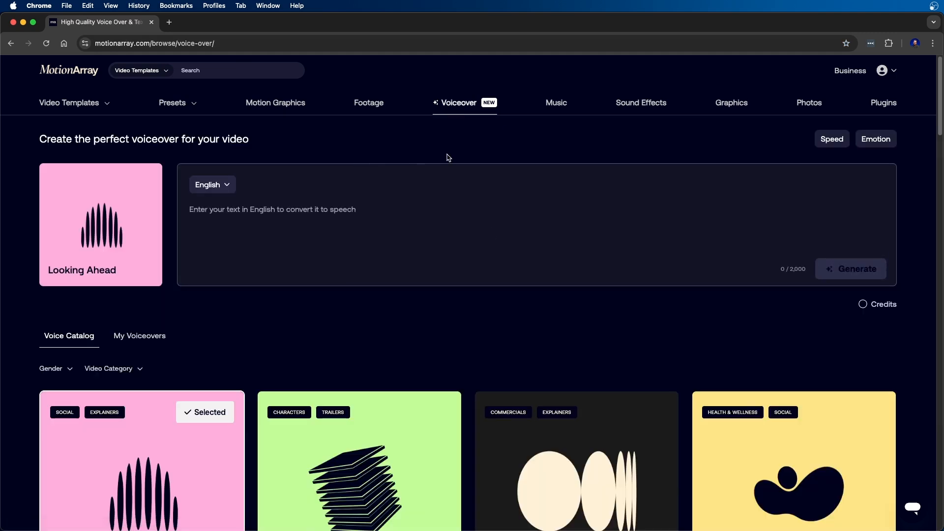
scroll(448, 293, "down", 4)
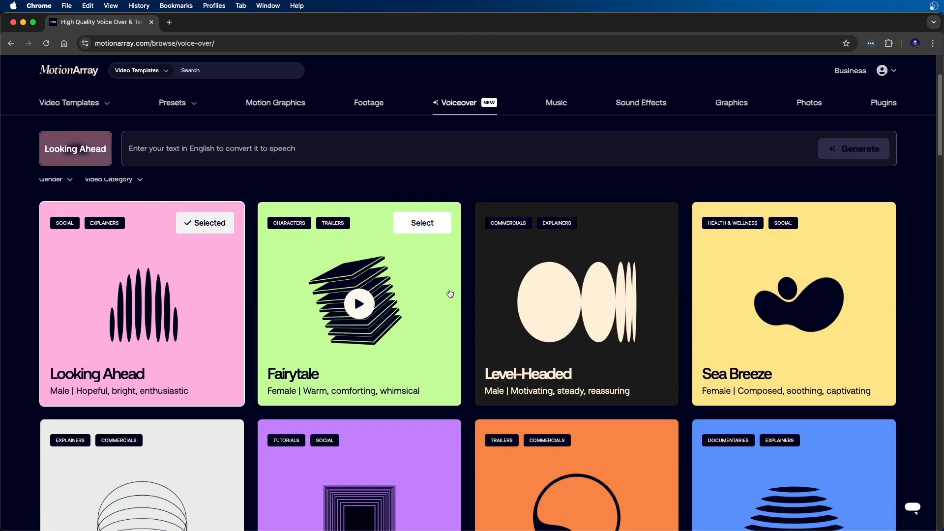
scroll(429, 300, "up", 1)
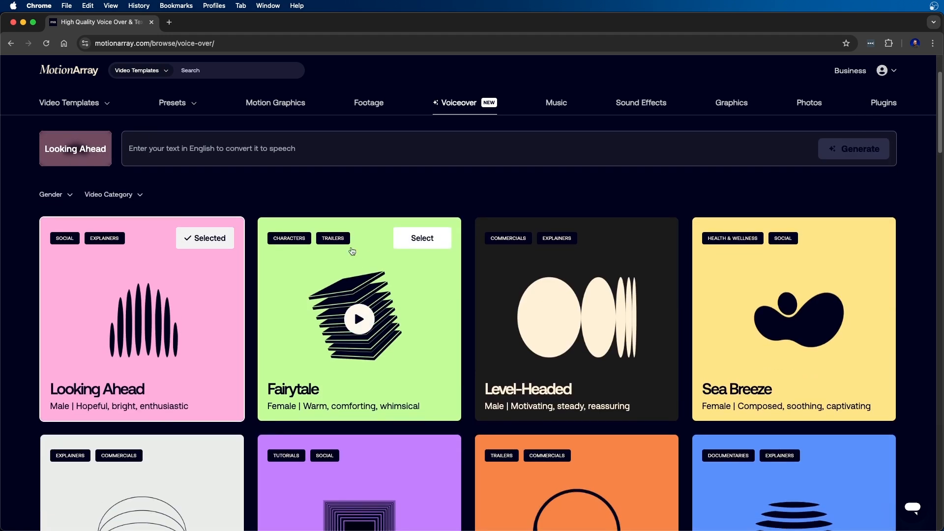
left_click(44, 196)
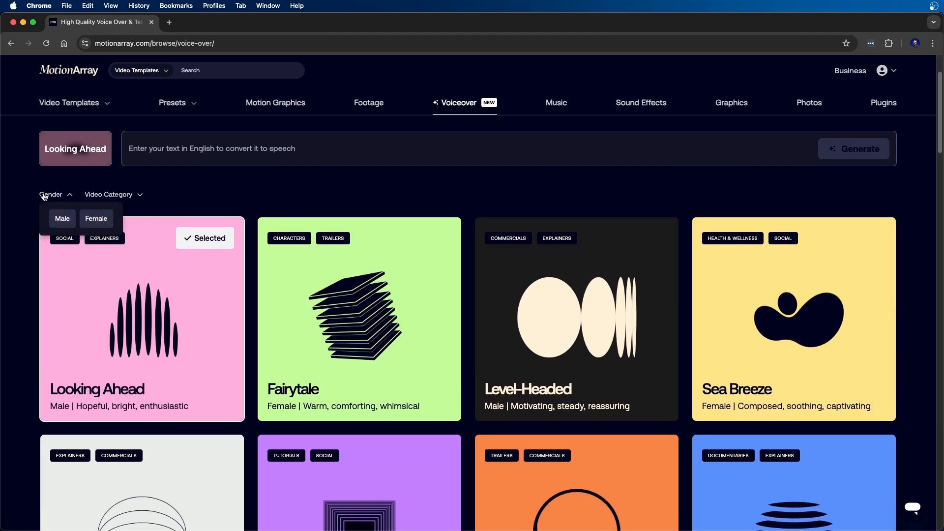
left_click(96, 218)
Step: Filter the voice catalog to the Commercials video category and switch the gender filter to Male
left_click(139, 196)
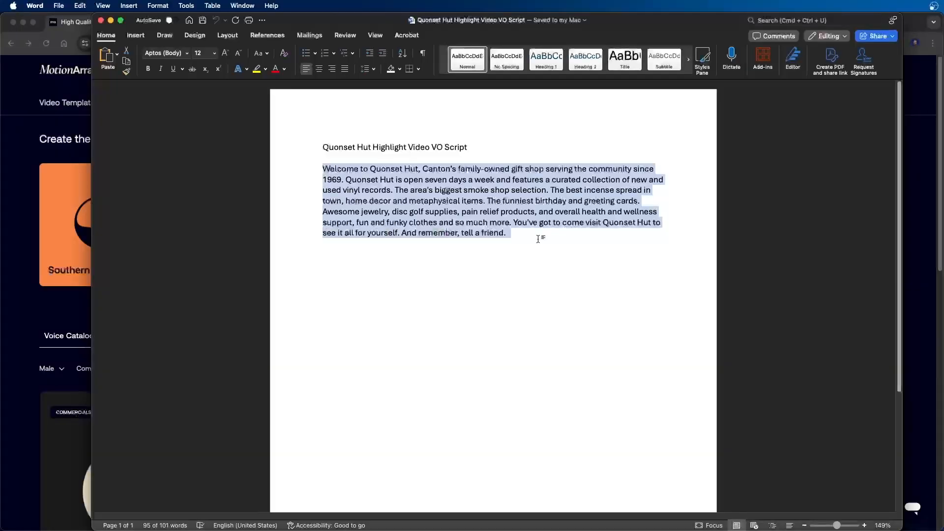
left_click(517, 241)
left_click_drag(517, 241, 322, 168)
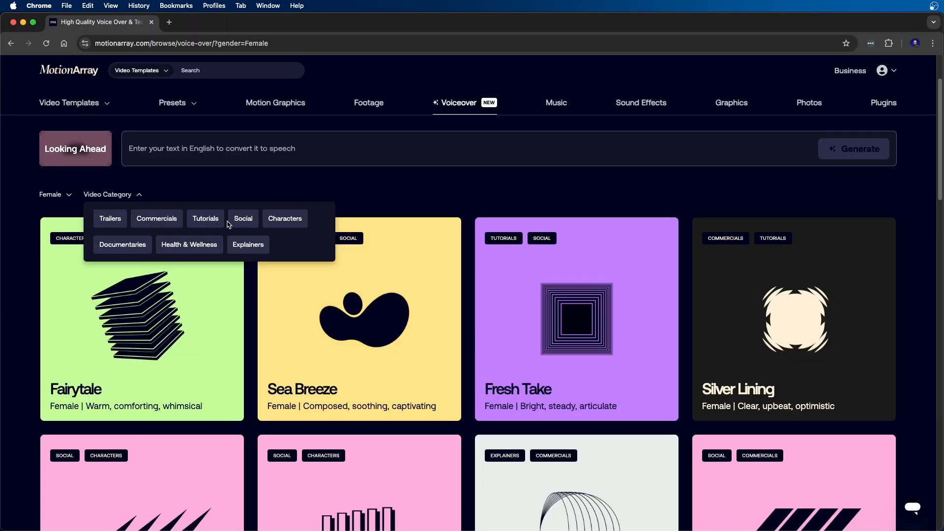
left_click(152, 218)
left_click(43, 196)
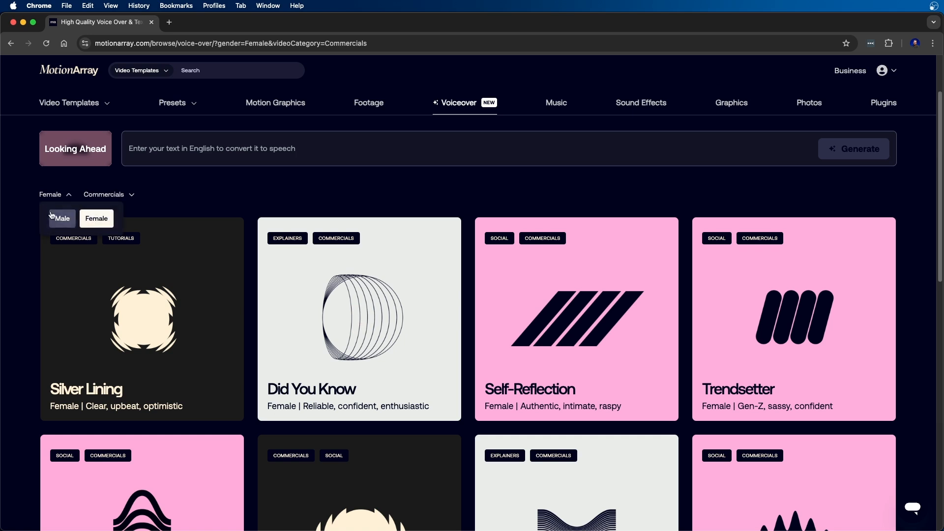
left_click(63, 218)
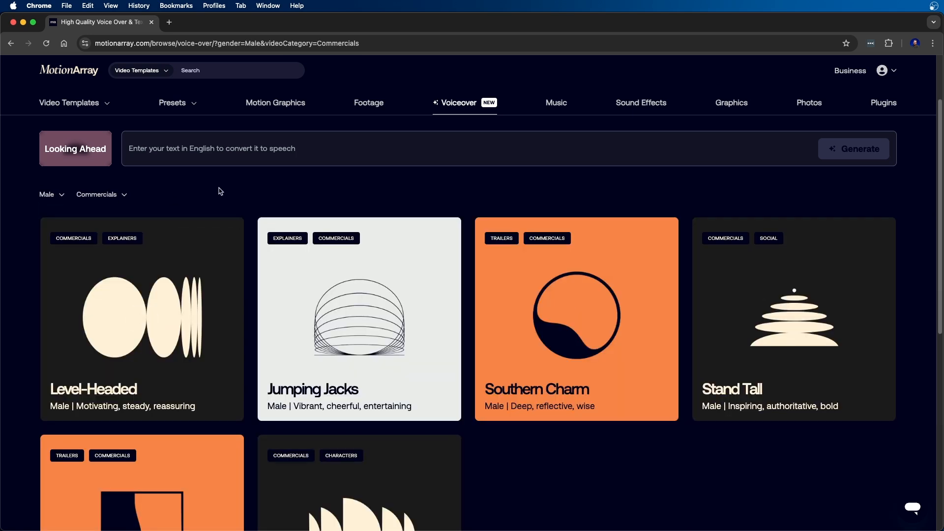
Step: Preview the Level-Headed and Southern Charm voices and select Southern Charm for the voiceover
mouse_move(210, 242)
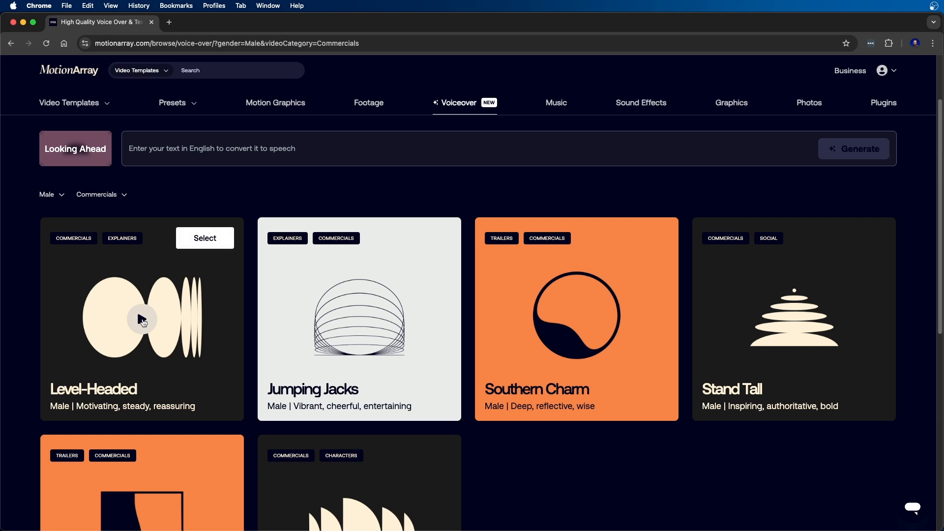
left_click(142, 321)
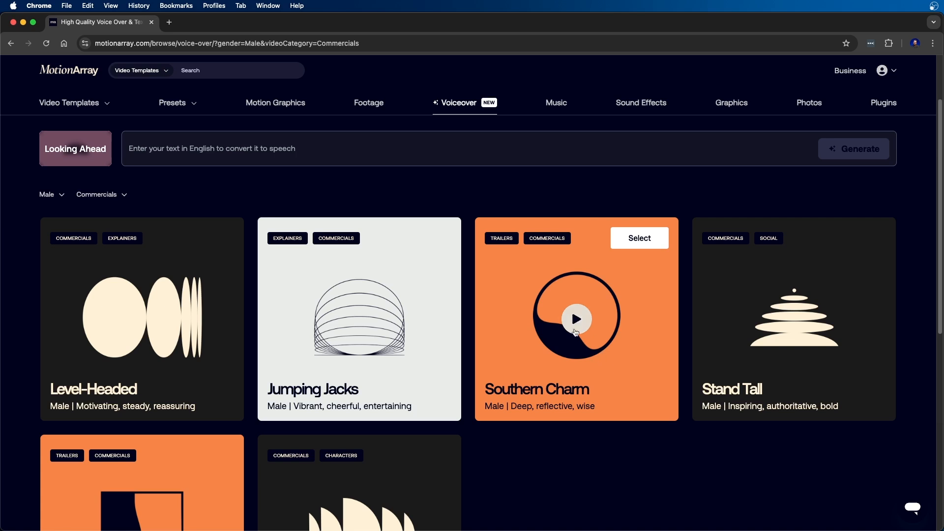
left_click(577, 319)
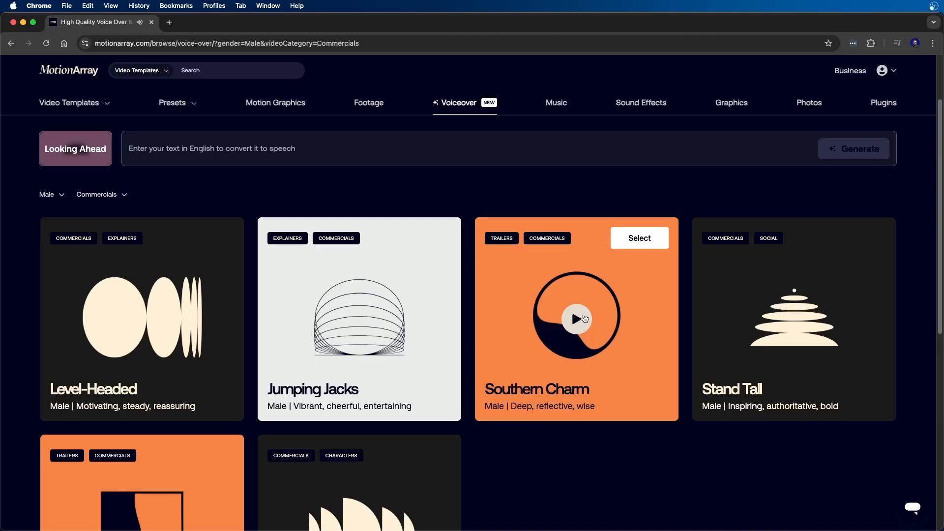
left_click(629, 246)
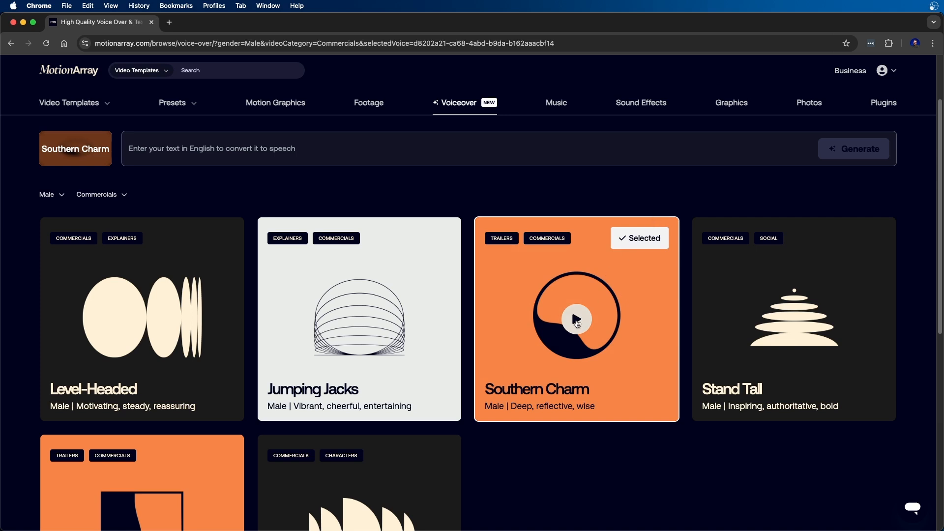
Step: Set the voiceover text language to English
scroll(474, 270, "up", 4)
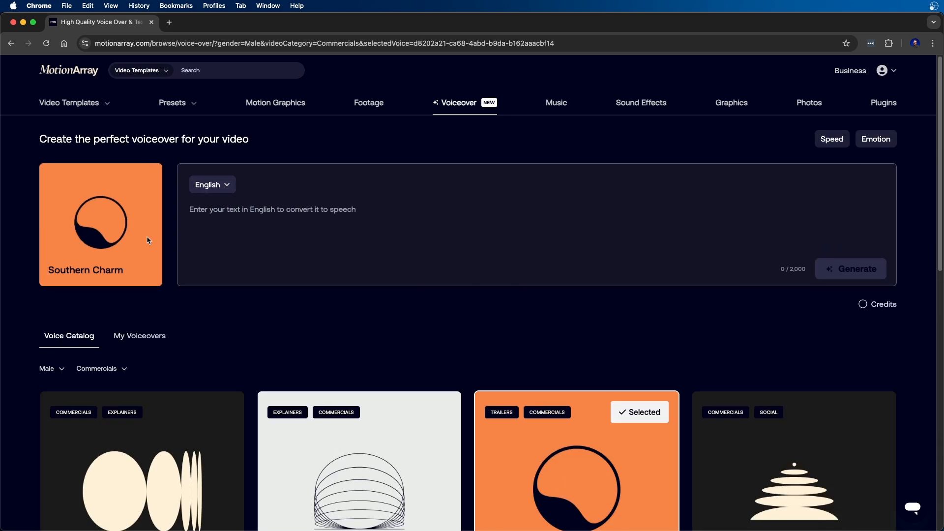
left_click(261, 218)
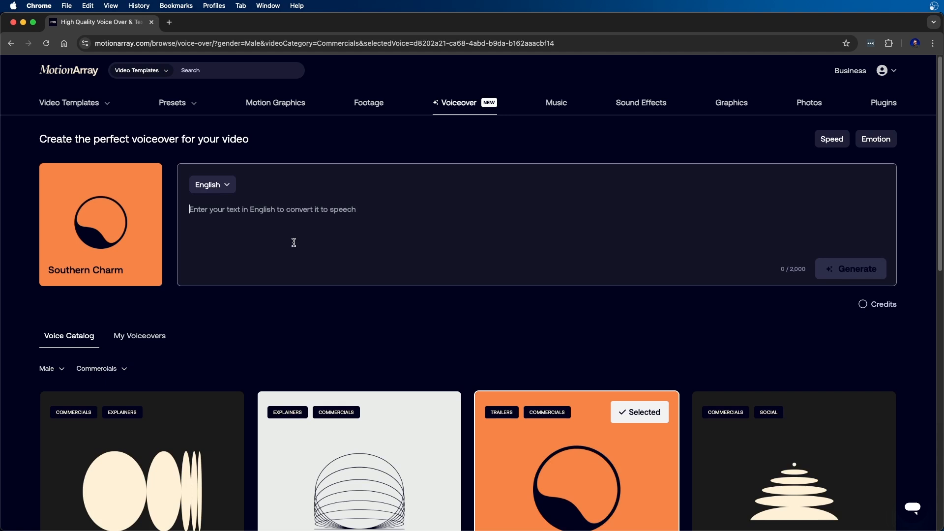
left_click(226, 186)
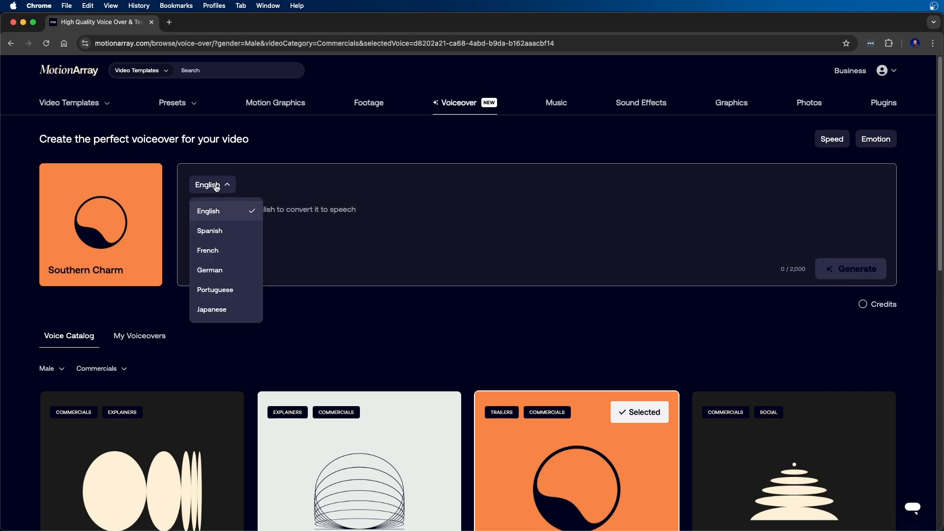
left_click(234, 211)
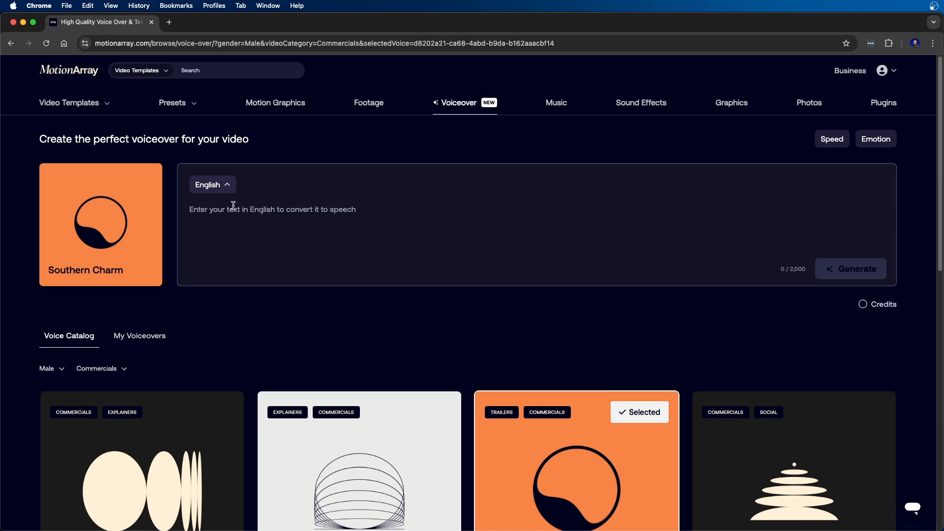
Step: Copy the body paragraph of the Quonset Hut script in Word and paste it into the Motion Array voiceover text box
key("super+Tab")
left_click_drag(517, 239, 321, 162)
key("super+c")
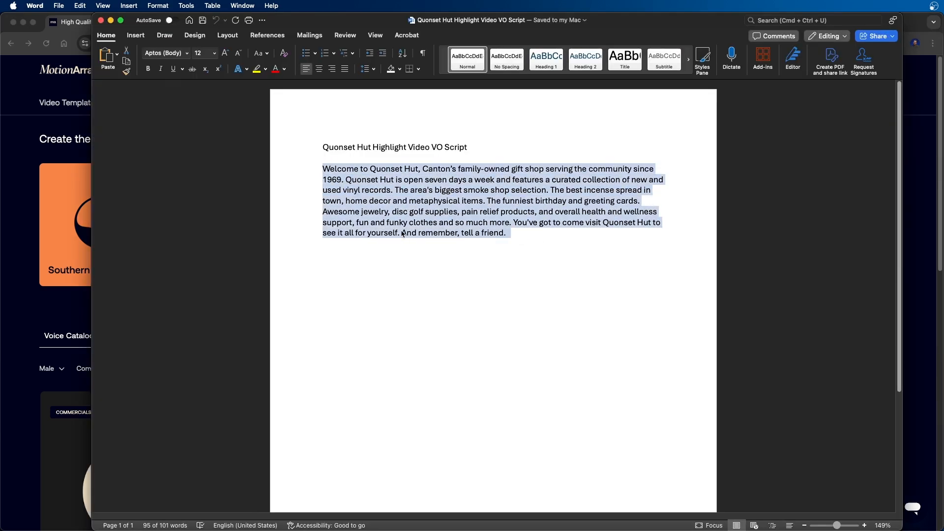
left_click(49, 161)
left_click(264, 209)
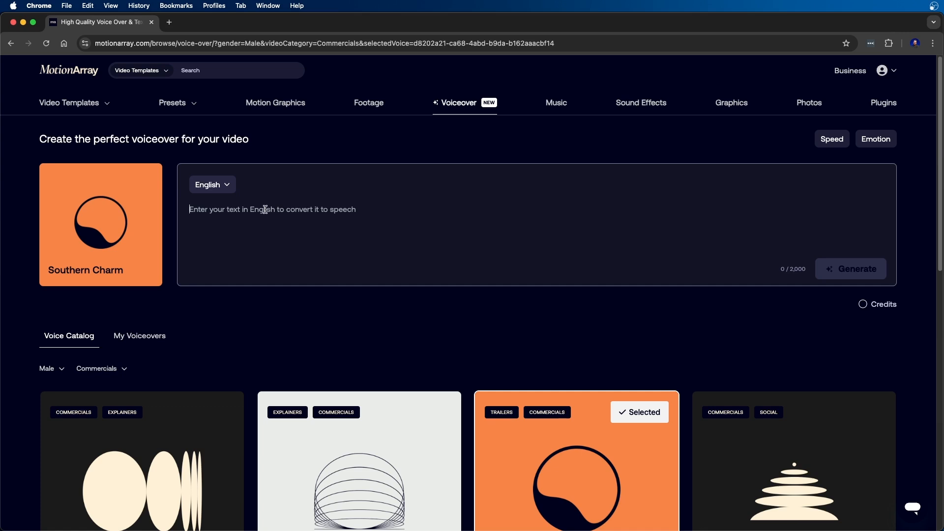
key("super+v")
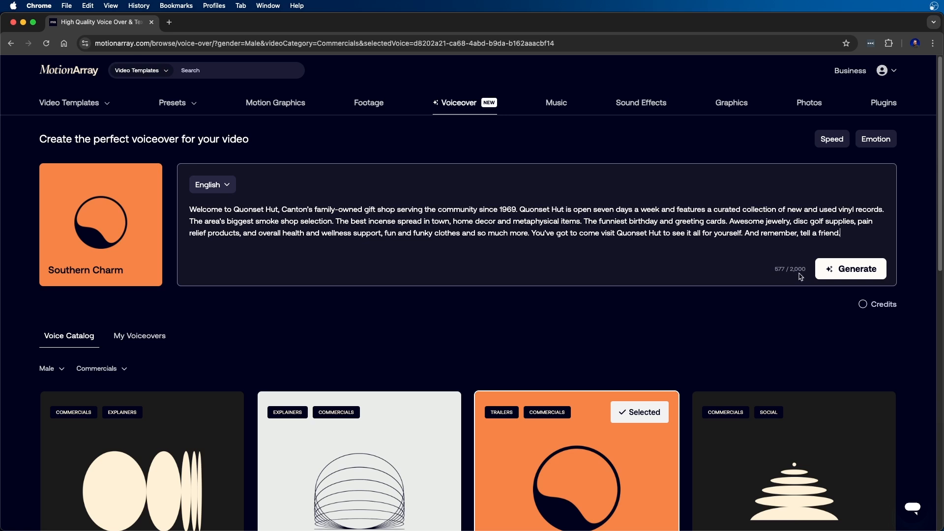
Step: Check the script's character count and the available voiceover credits
left_click_drag(775, 270, 786, 269)
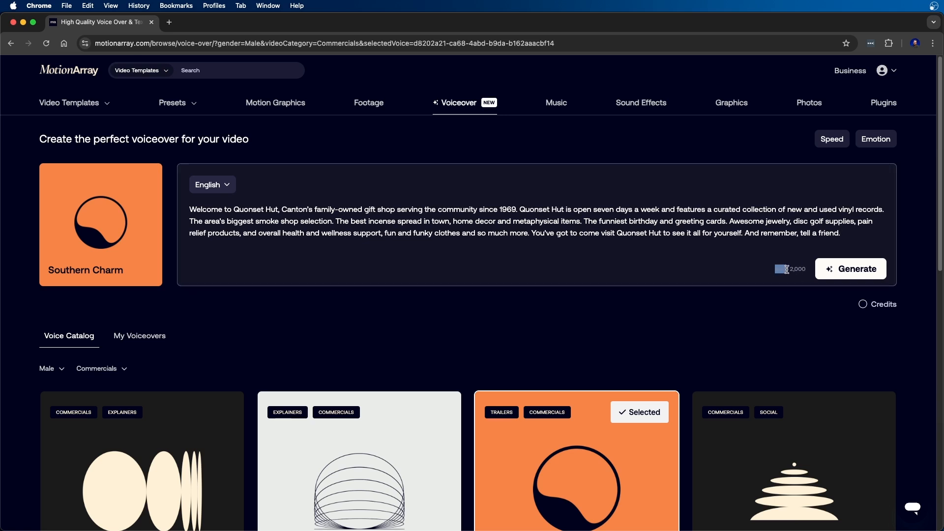
left_click(787, 269)
mouse_move(877, 306)
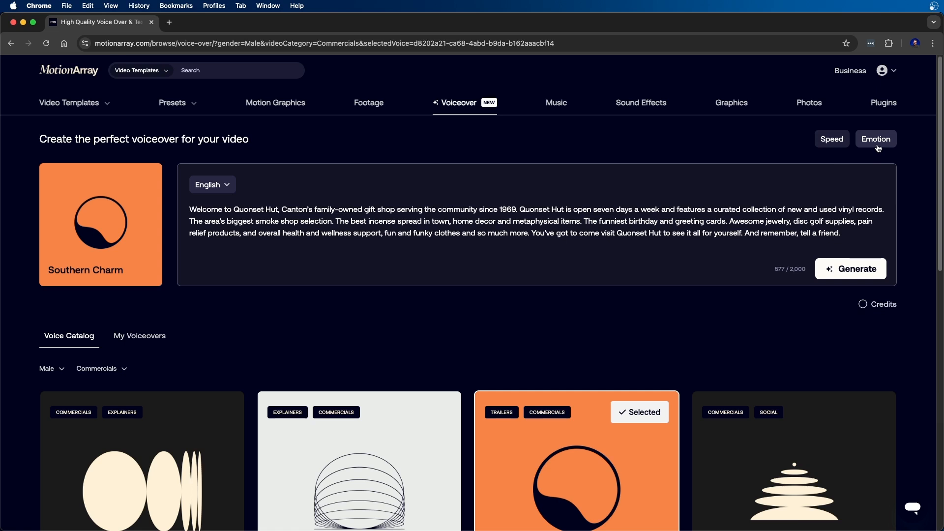
Step: Turn on the Curious emotion for the Southern Charm voice and generate the voiceover
left_click(843, 142)
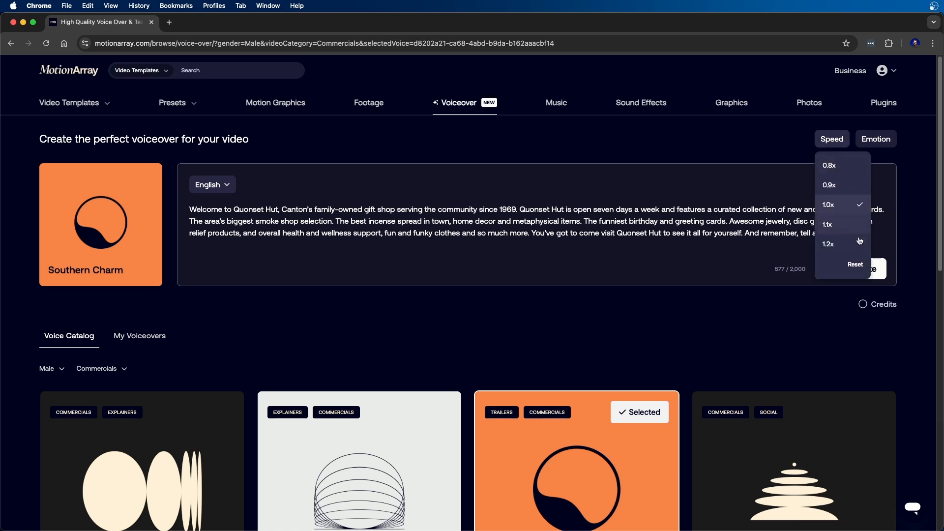
left_click(882, 143)
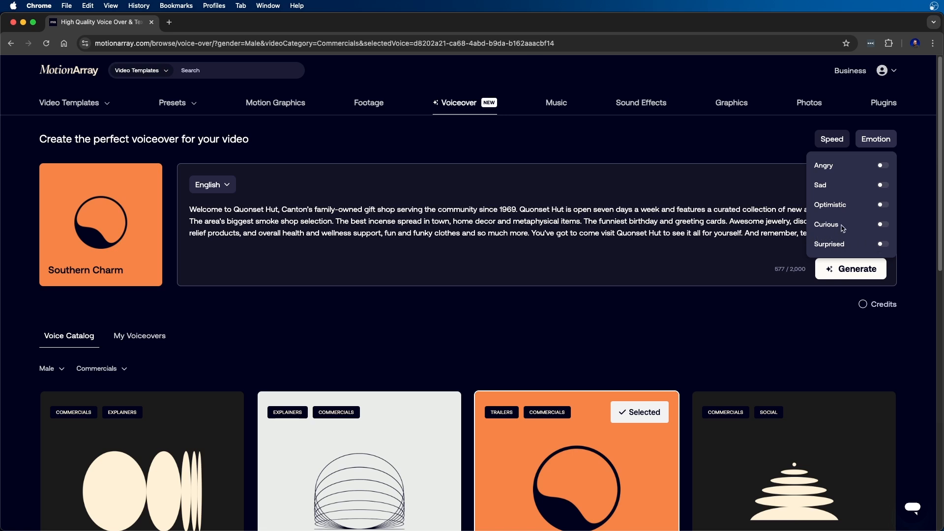
left_click(881, 226)
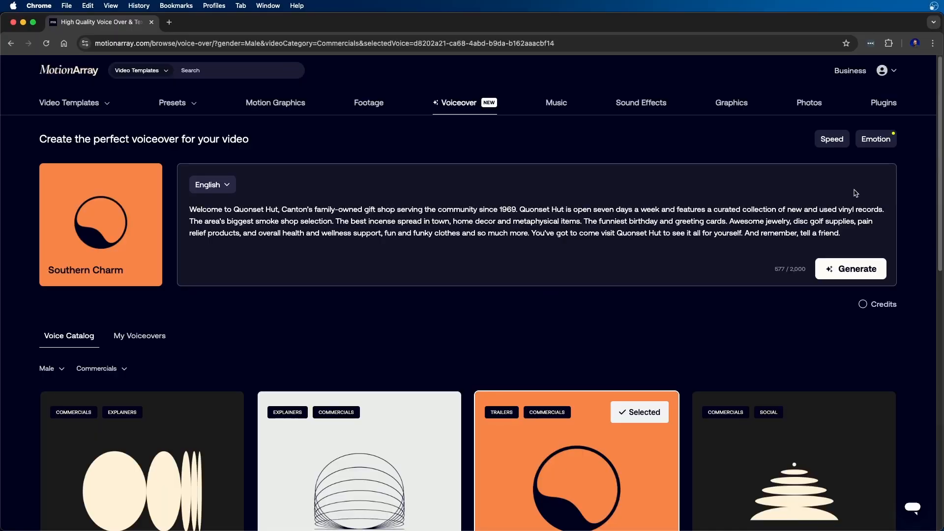
left_click(855, 269)
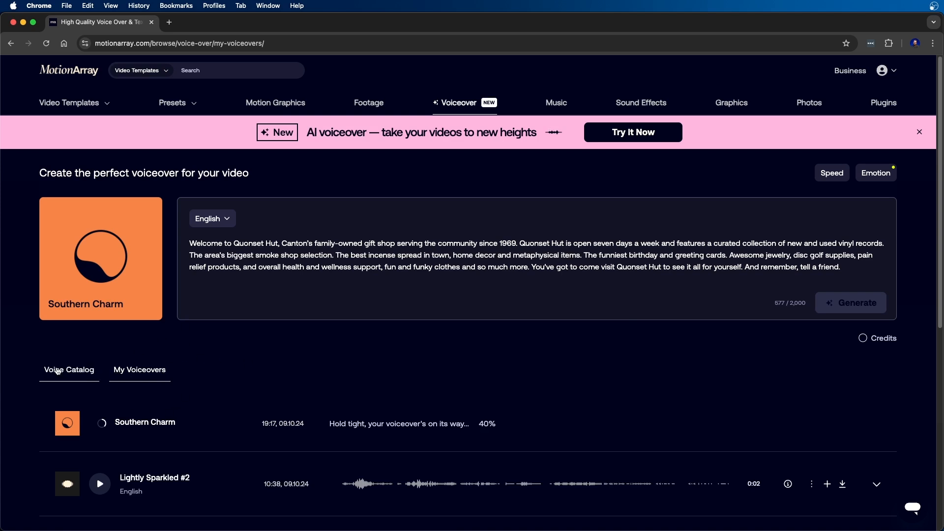
Step: Look at the voice catalog, return to the list of own voiceovers and play the newly generated Southern Charm voiceover
left_click(66, 372)
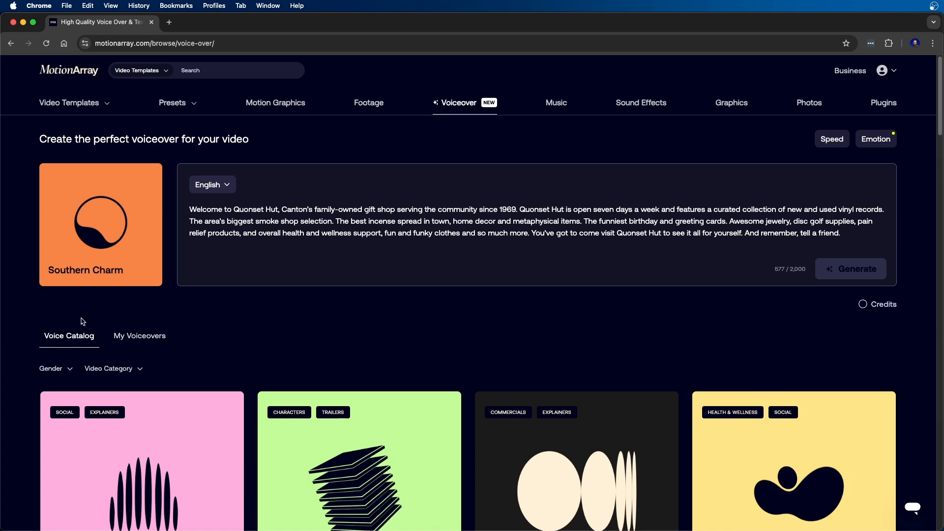
left_click(144, 336)
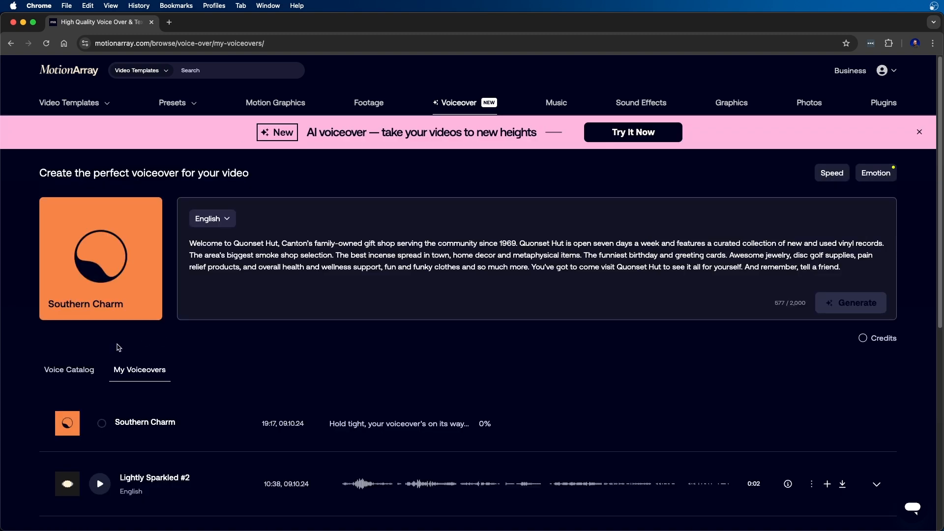
scroll(344, 352, "down", 2)
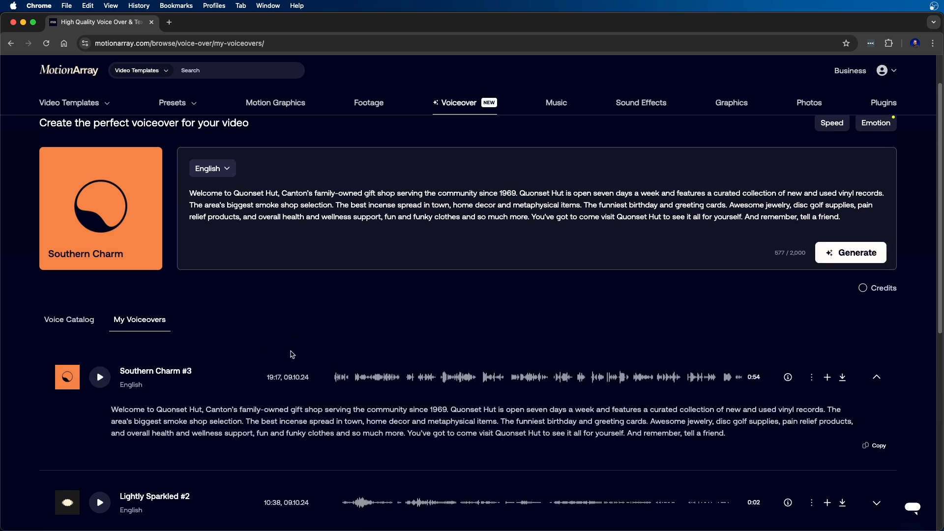
left_click(97, 382)
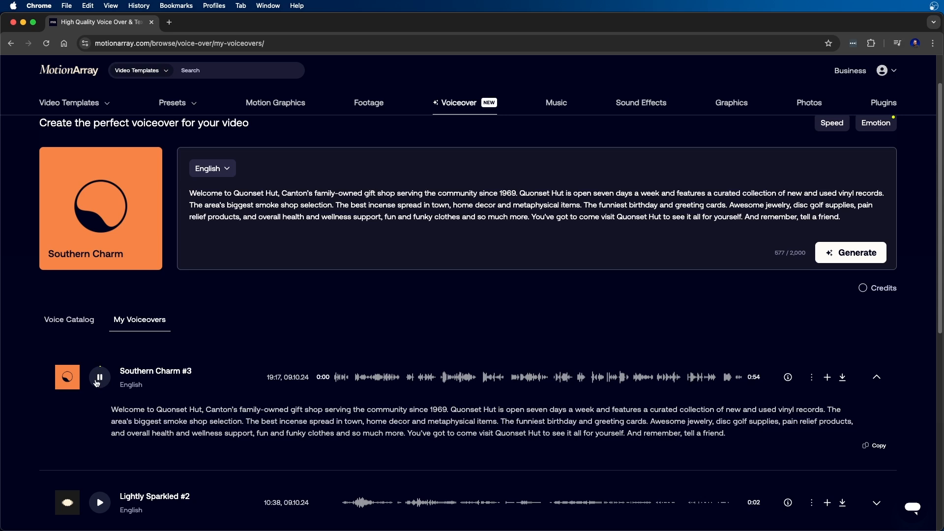